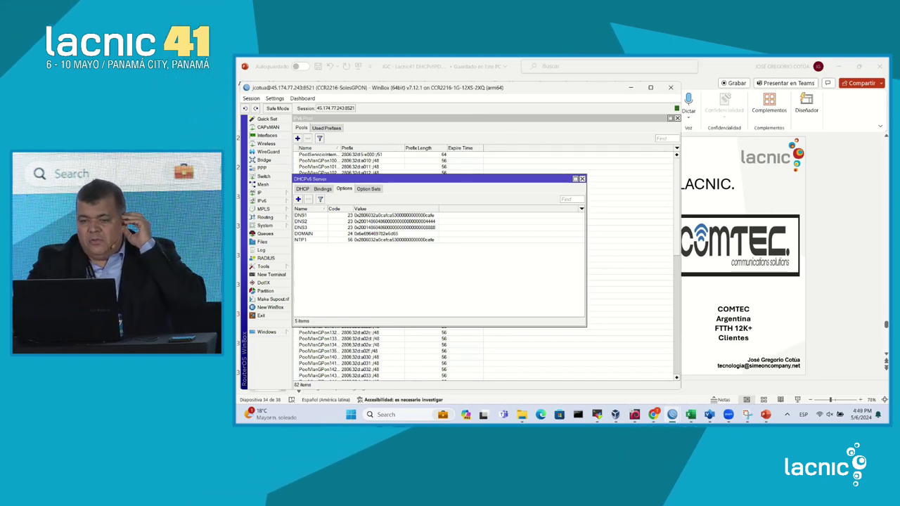
# Step: Rearrange the WinBox and DHCPv6 Server windows and bring the IPv6 pool list to the front
pyautogui.moveTo(535, 88); pyautogui.dragTo(680, 101)
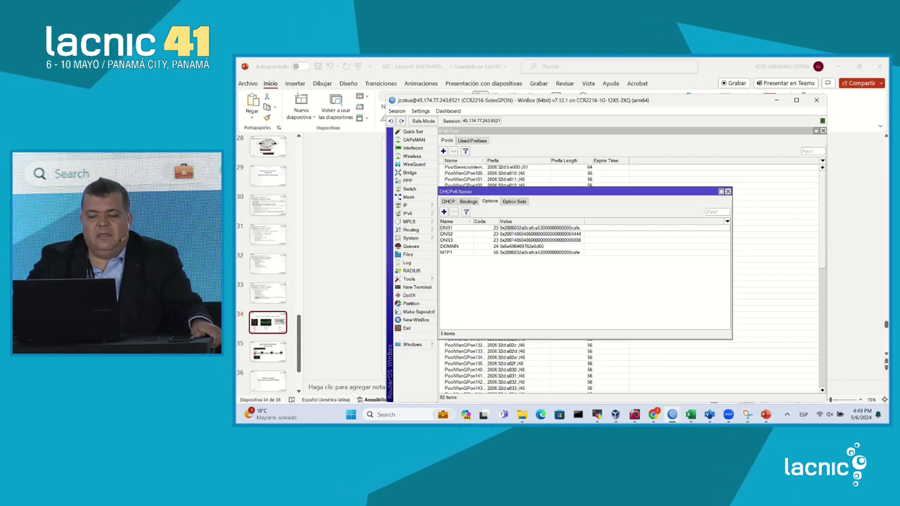
pyautogui.moveTo(562, 192); pyautogui.dragTo(635, 144)
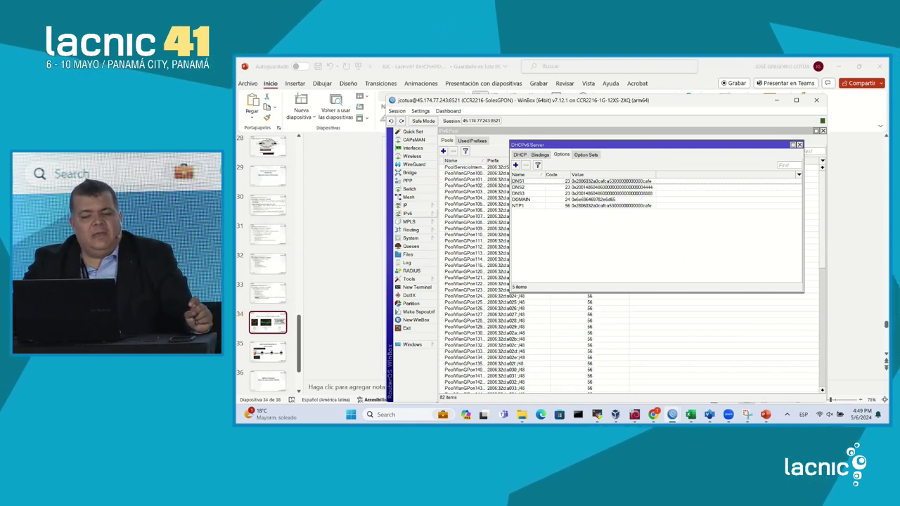
pyautogui.click(408, 214)
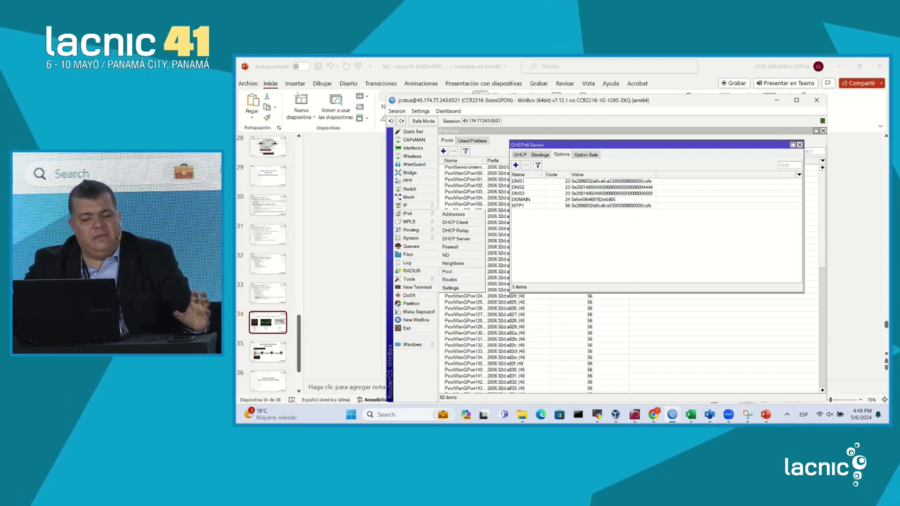
pyautogui.click(447, 272)
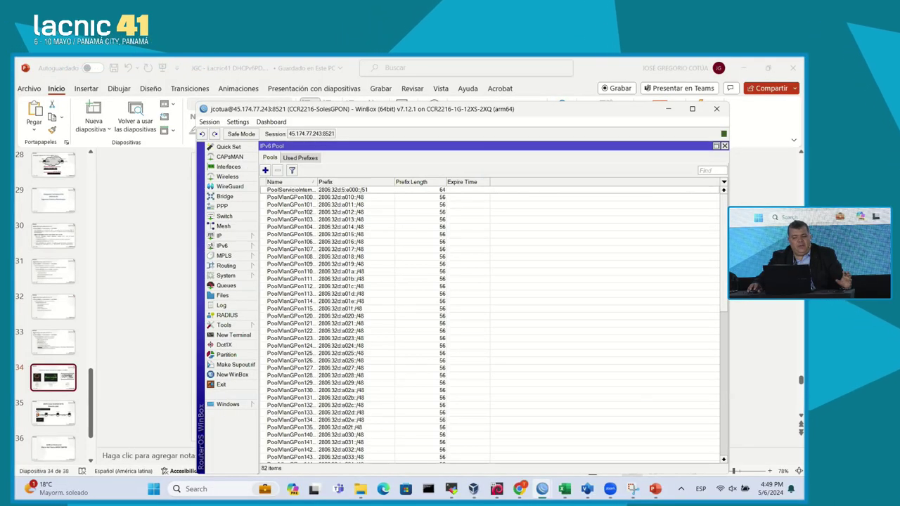
# Step: Widen the Name column of the IPv6 pool list and enlarge the WinBox interface for readability
pyautogui.moveTo(317, 182); pyautogui.dragTo(373, 182)
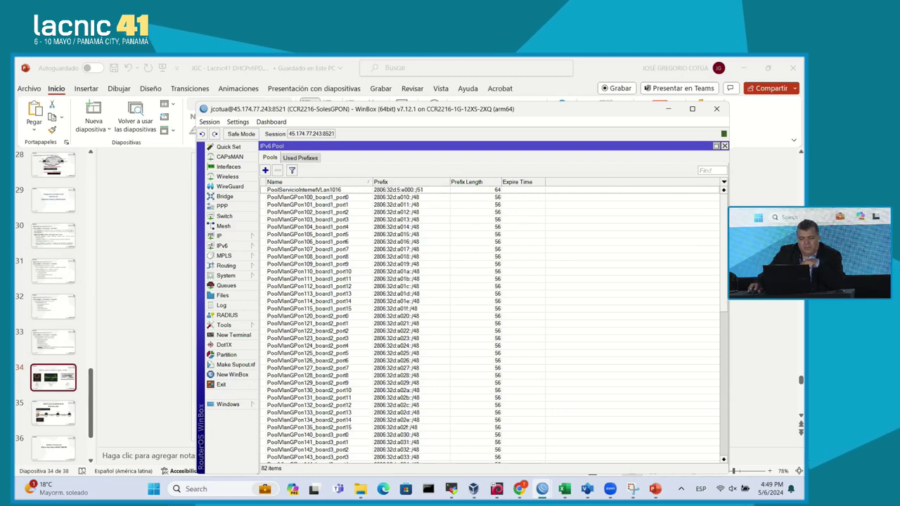
pyautogui.click(237, 122)
pyautogui.click(254, 160)
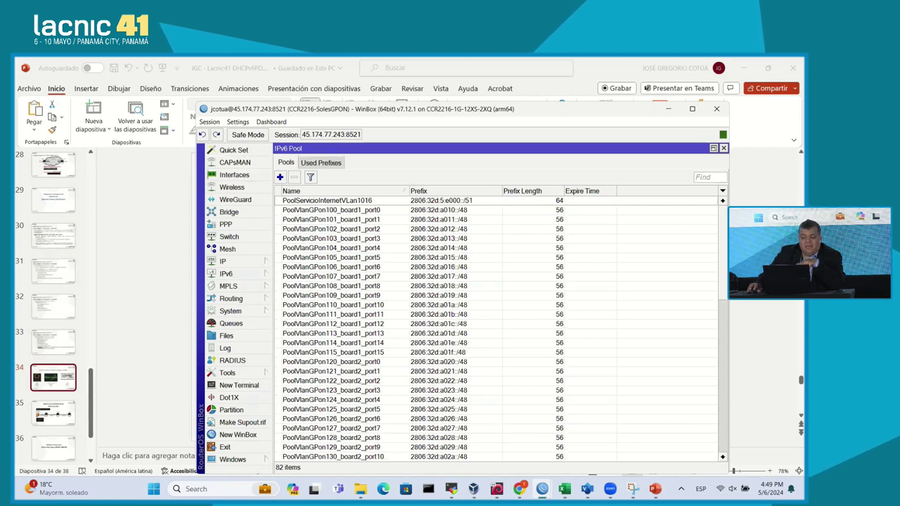
# Step: Inspect the name, prefix and prefix length of pool PoolVlanGPon102_board1_port2, and close the pool windows
pyautogui.click(438, 230)
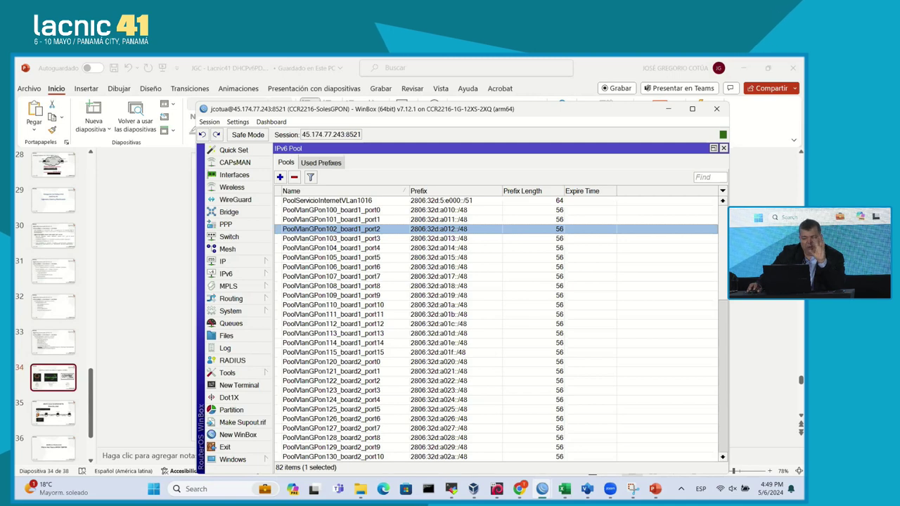
pyautogui.doubleClick(345, 229)
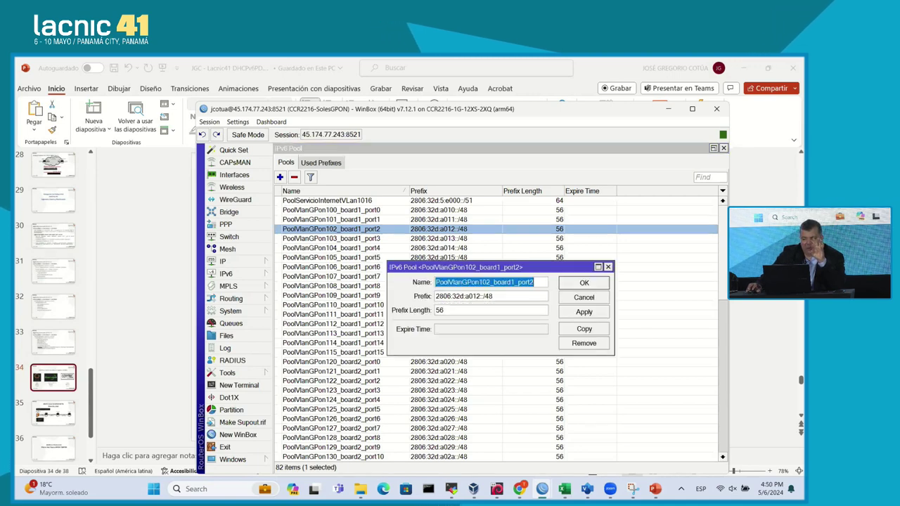
pyautogui.press('Tab')
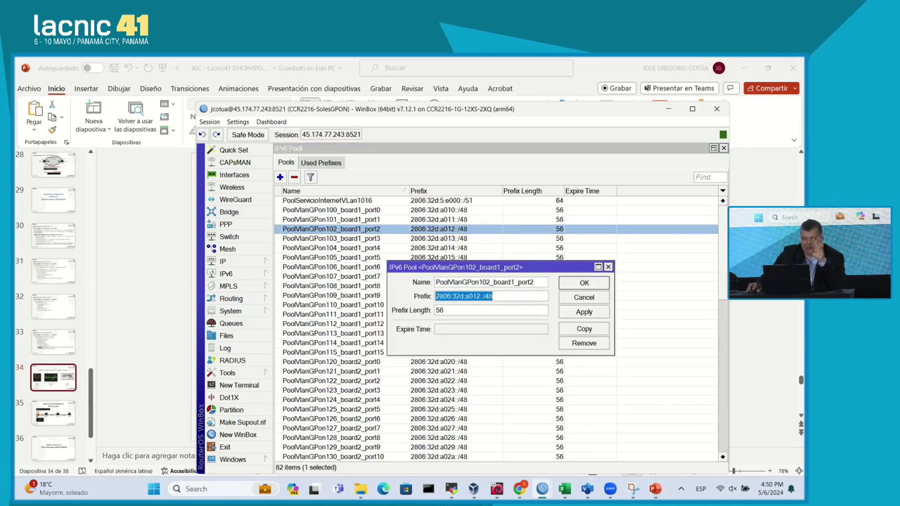
pyautogui.press('Tab')
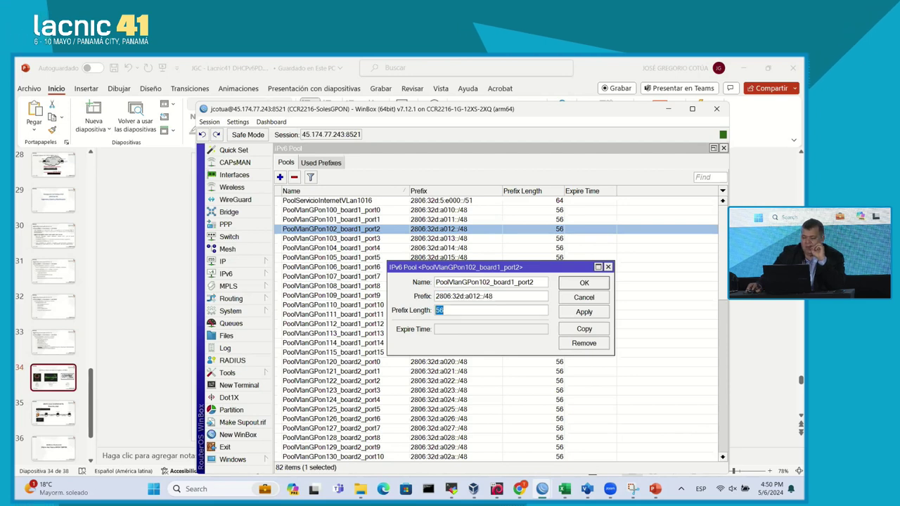
pyautogui.press('Return')
pyautogui.press('Escape')
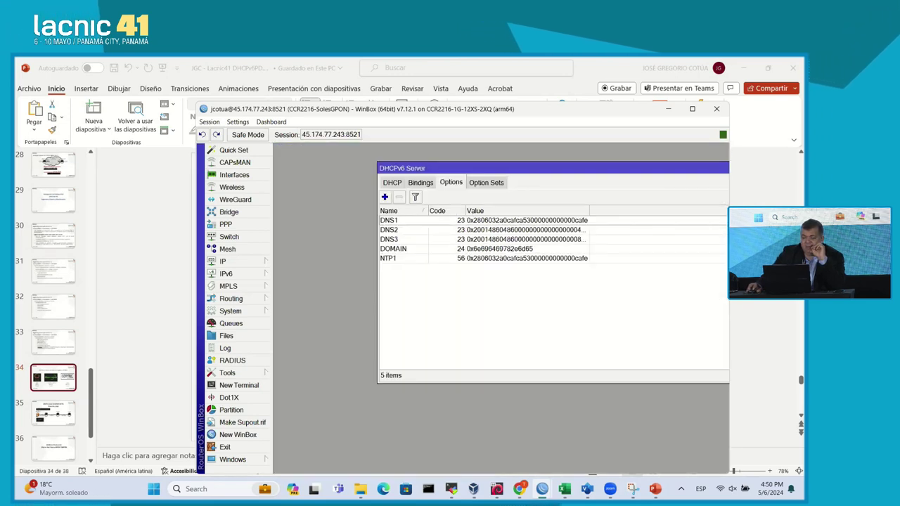
# Step: Maximize the DHCPv6 Server window, show the option values in full, and examine the DNS1, DOMAIN and NTP1 options
pyautogui.doubleClick(534, 168)
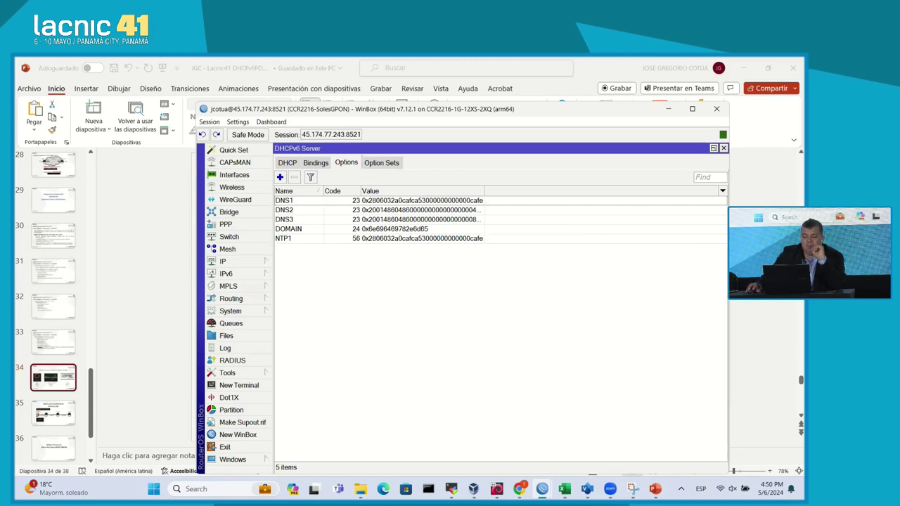
pyautogui.moveTo(484, 192); pyautogui.dragTo(566, 192)
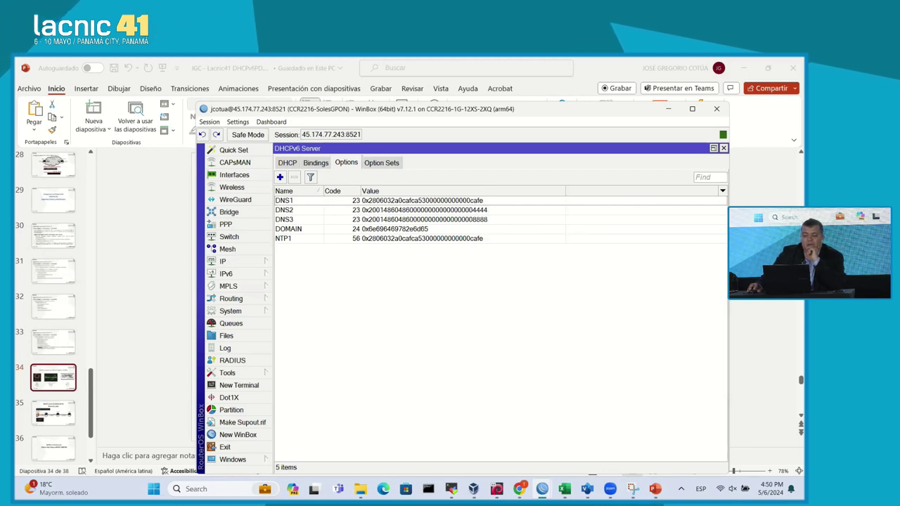
pyautogui.click(422, 201)
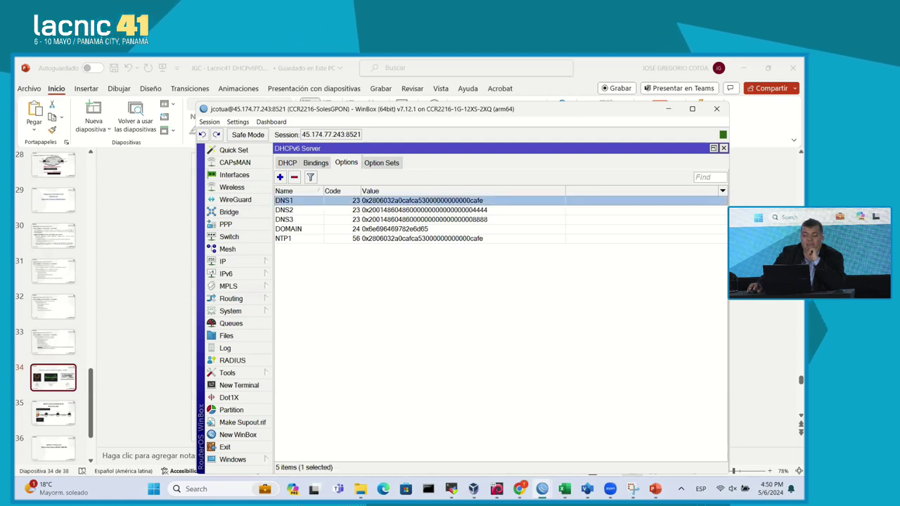
pyautogui.click(423, 229)
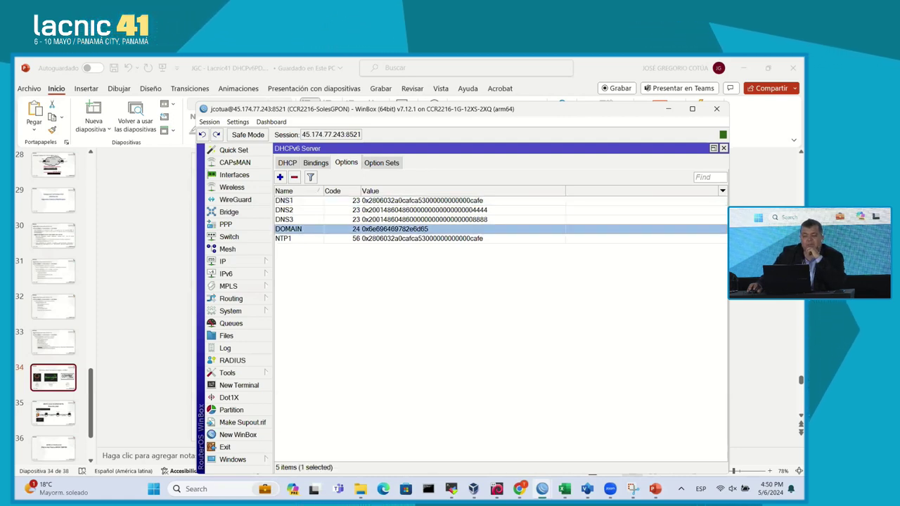
pyautogui.click(422, 239)
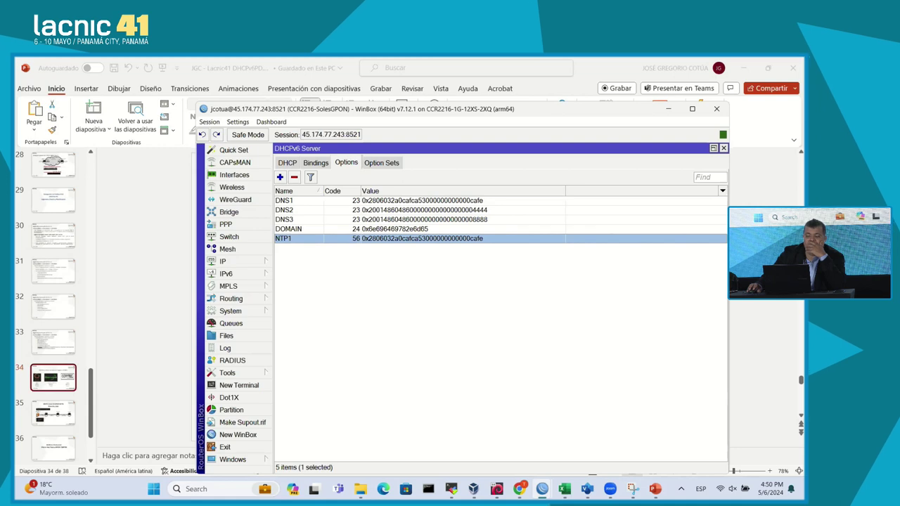
# Step: List the DHCPv6 servers with full names and inspect the settings of DHCPv6PDVlanGPon106_board1_port6, including its route distance
pyautogui.click(287, 163)
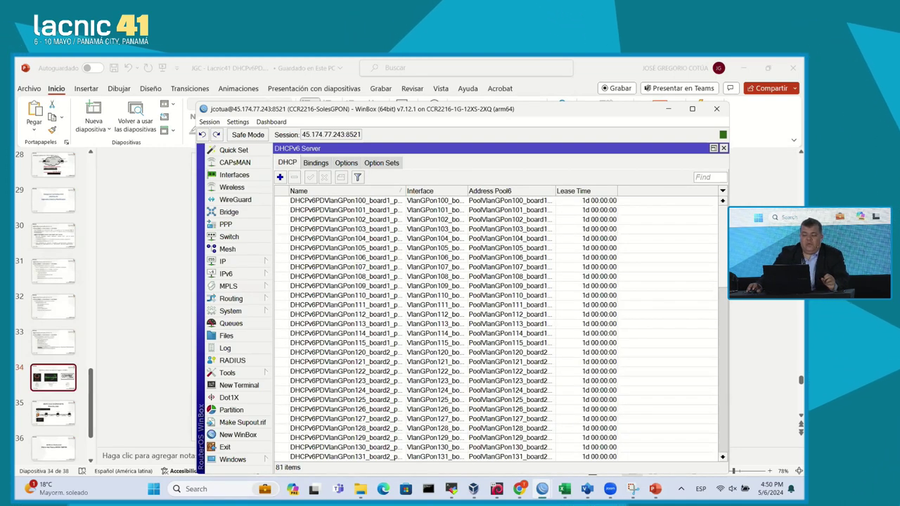
pyautogui.moveTo(406, 191); pyautogui.dragTo(459, 191)
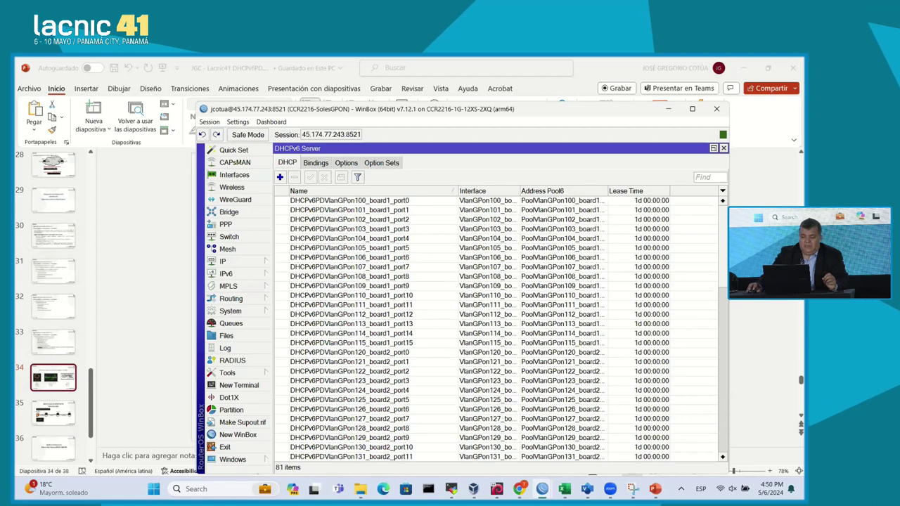
pyautogui.doubleClick(380, 257)
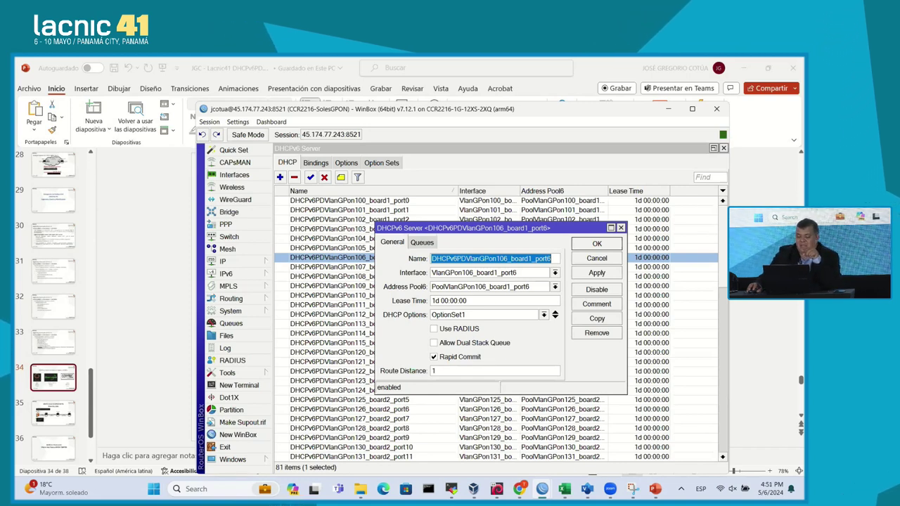
pyautogui.click(434, 370)
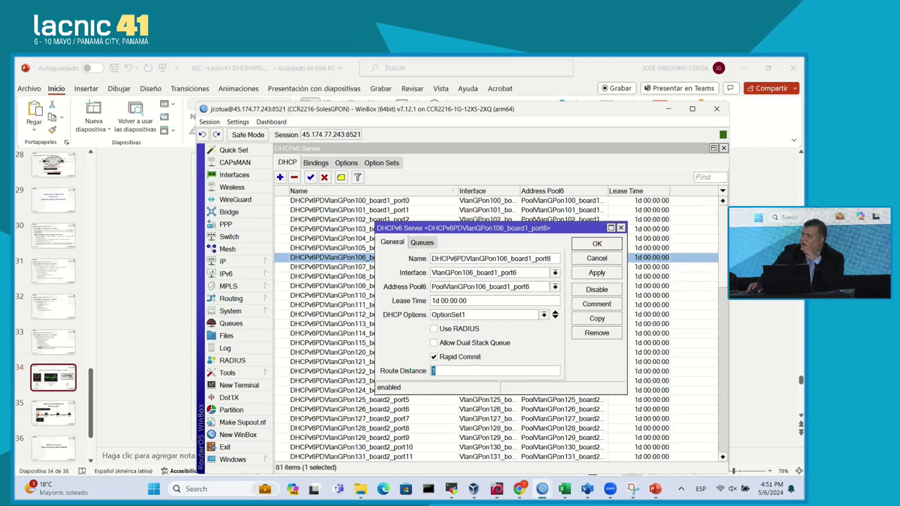
pyautogui.press('Escape')
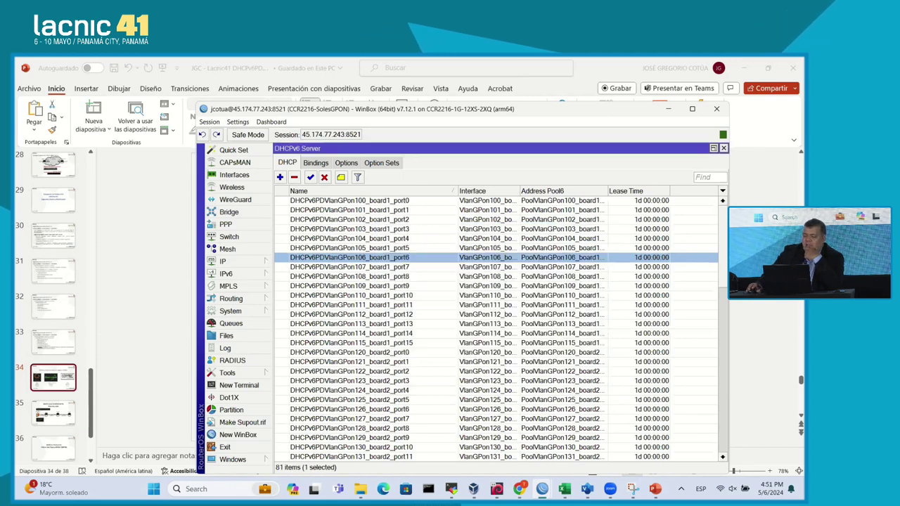
pyautogui.click(316, 163)
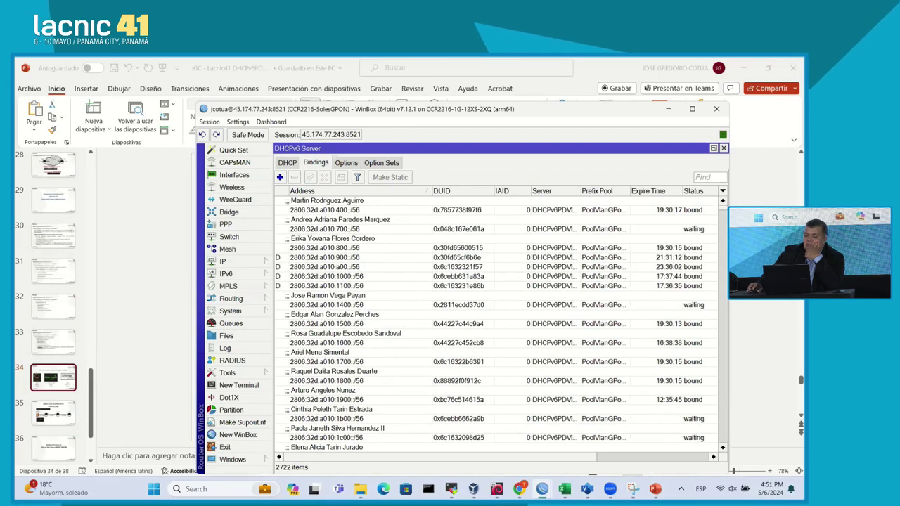
pyautogui.doubleClick(327, 361)
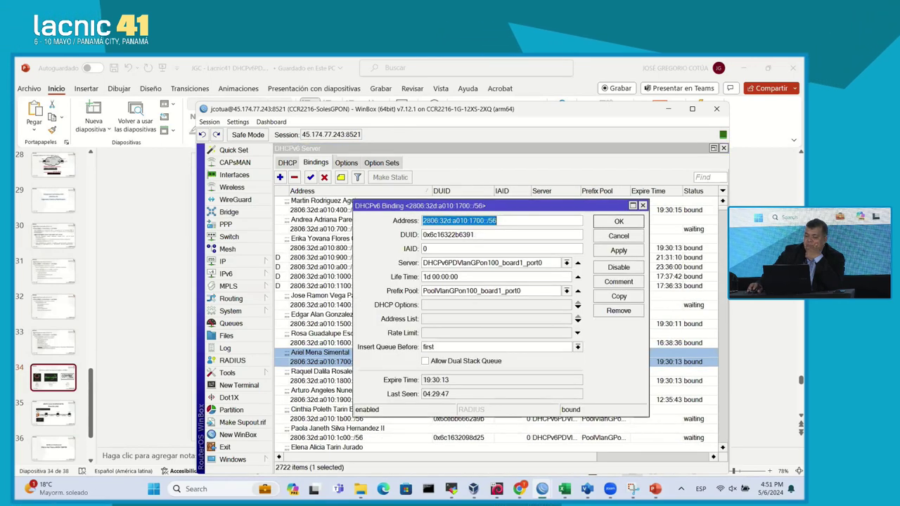
pyautogui.press('Escape')
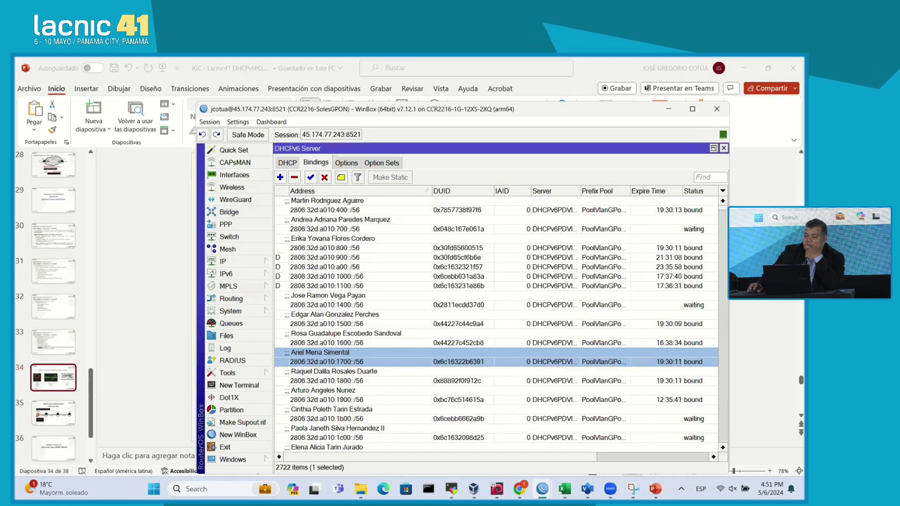
pyautogui.click(327, 248)
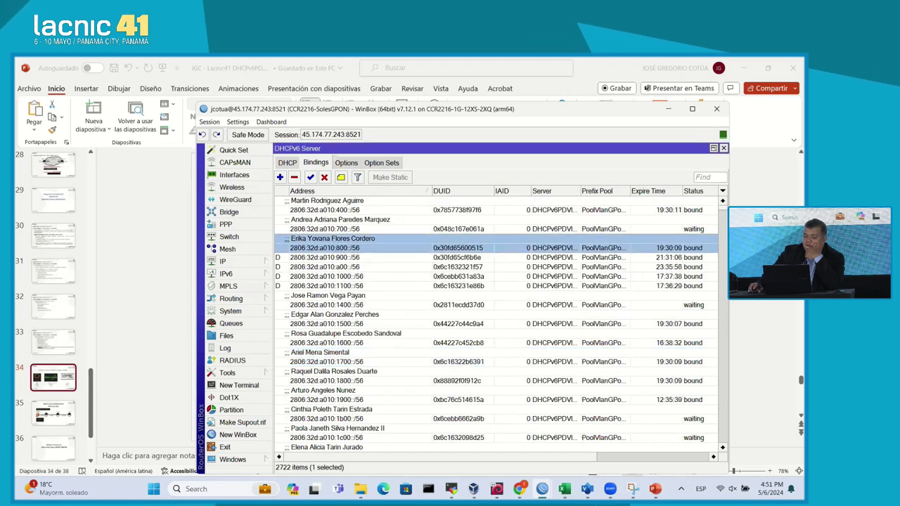
pyautogui.scroll(-2, 327, 248)
pyautogui.scroll(-2, 422, 310)
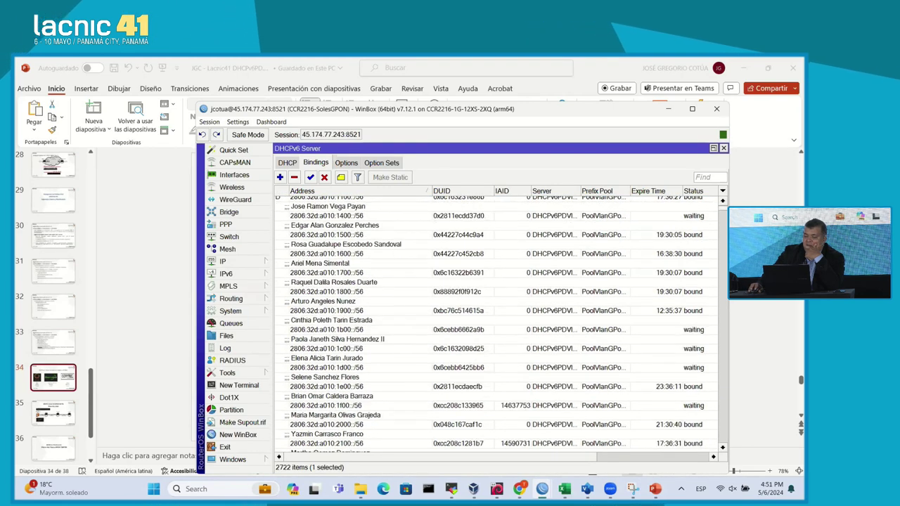
pyautogui.click(287, 163)
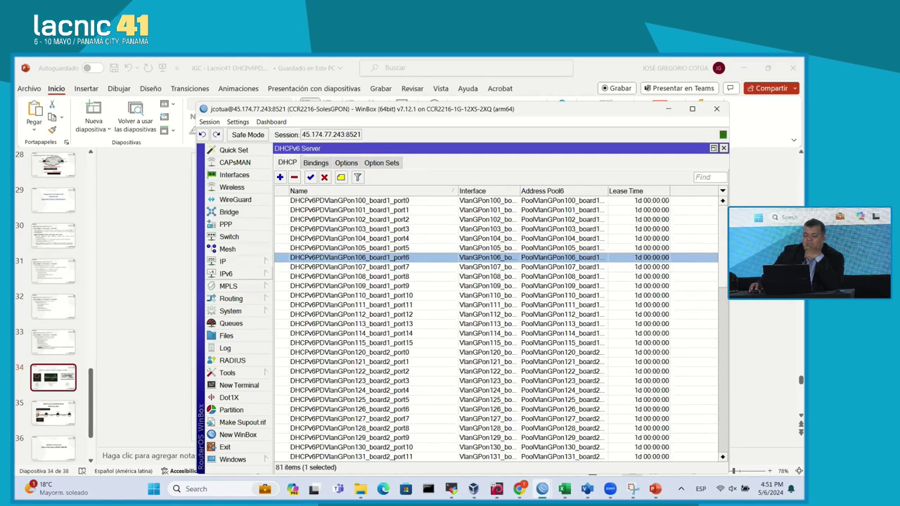
# Step: Show the IPv6 route list maximized and highlight the route to 2806:32d:a010:1100::/56
pyautogui.click(226, 274)
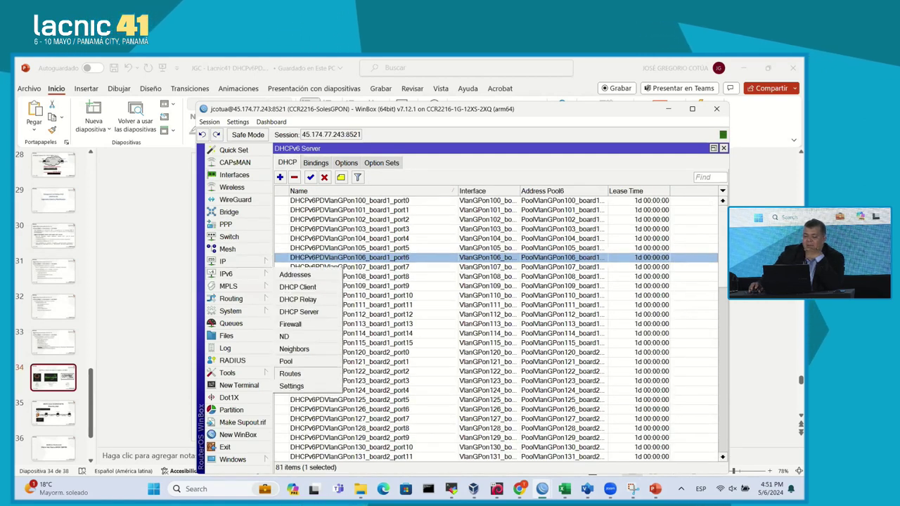
pyautogui.click(290, 374)
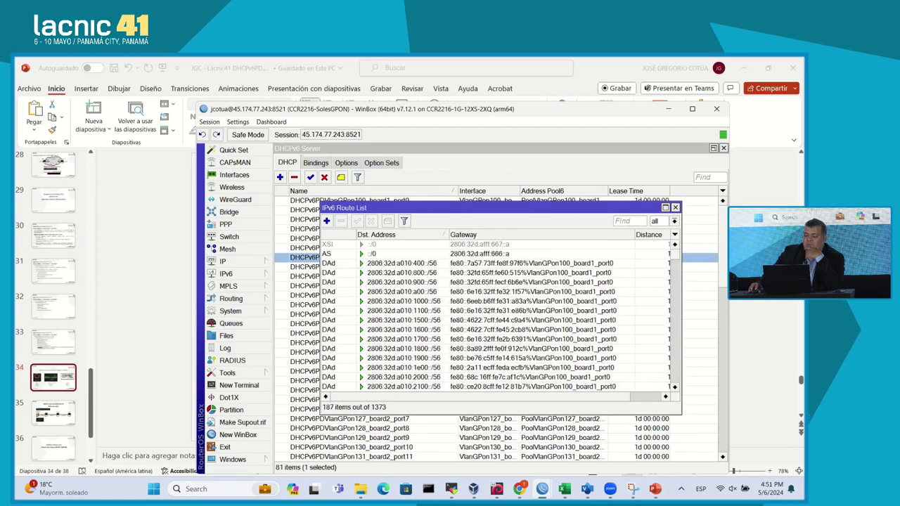
pyautogui.click(665, 208)
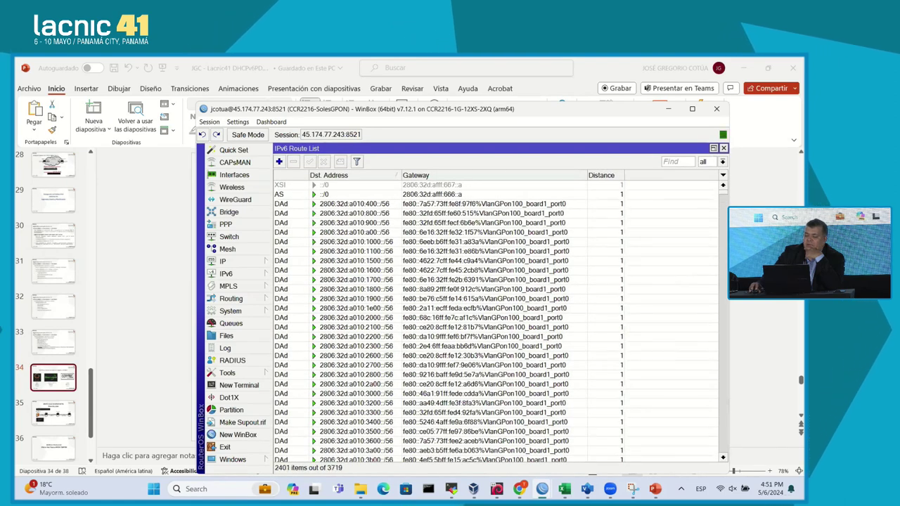
pyautogui.click(464, 251)
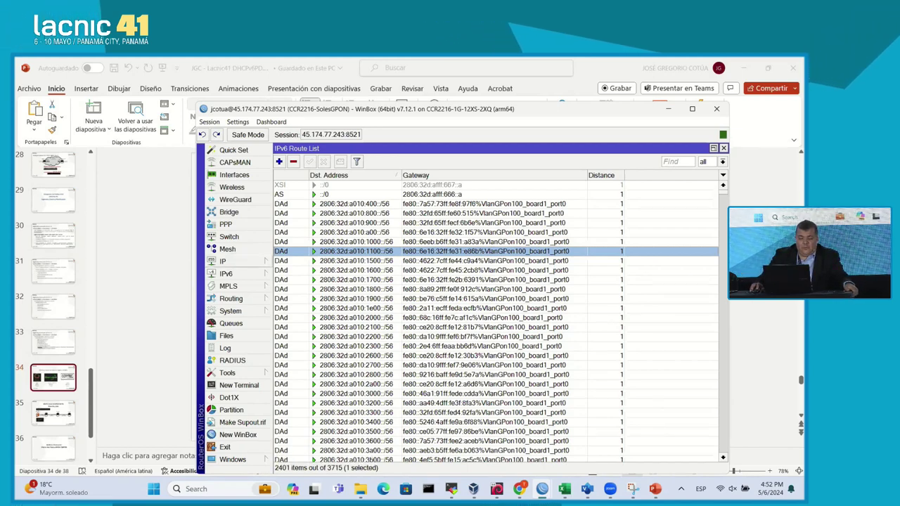
# Step: Reopen the IPv6 pool list to review the prefixes assigned to each GPON port, and leave it
pyautogui.click(227, 274)
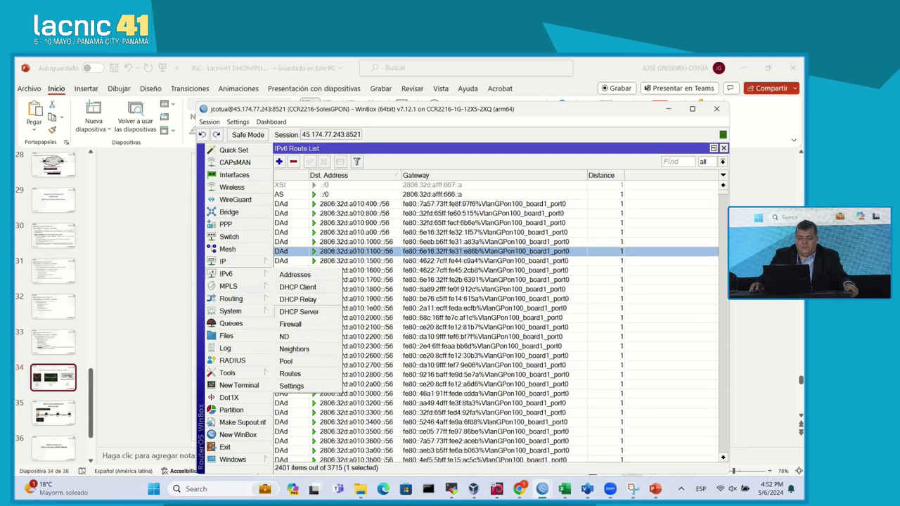
pyautogui.click(286, 361)
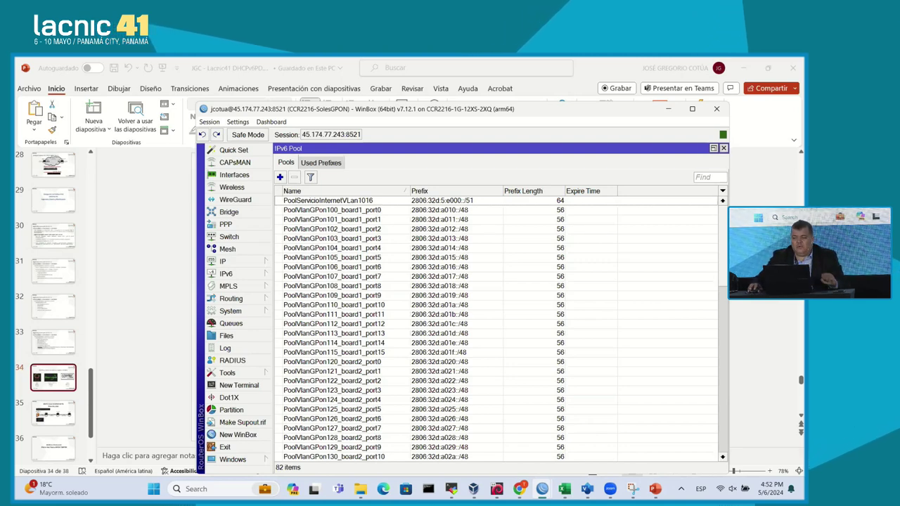
pyautogui.press('Escape')
# Step: Bring up the COMTEC-POP1 router session, reposition its window, and highlight the Vlan107_GPONPort_0_1_7 route in the IPv6 route list
pyautogui.click(543, 489)
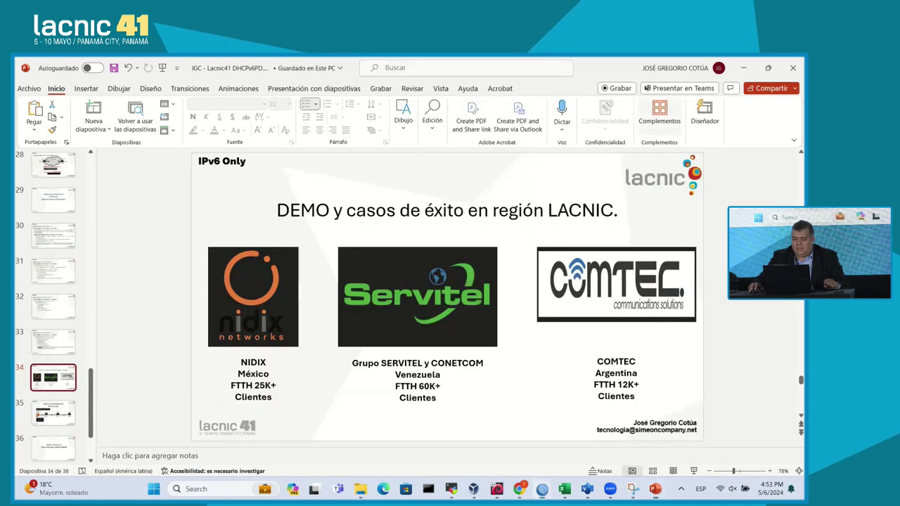
pyautogui.click(542, 489)
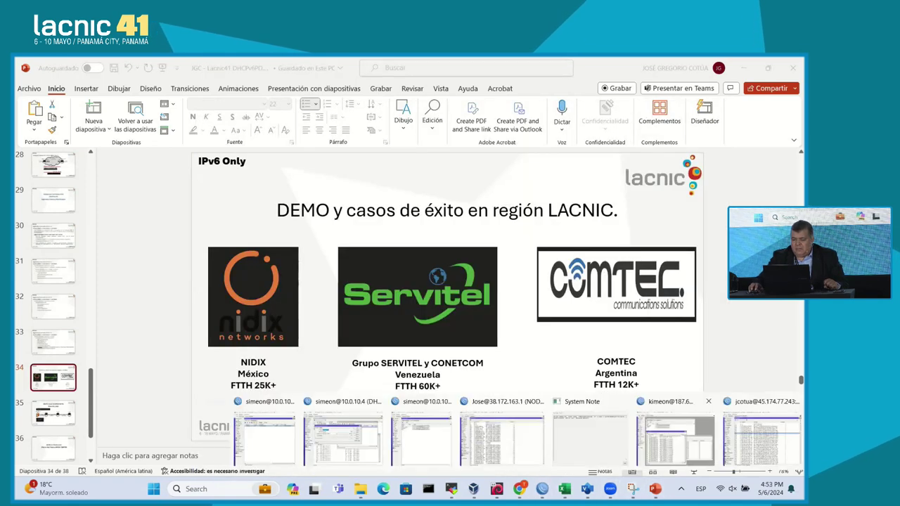
pyautogui.click(675, 440)
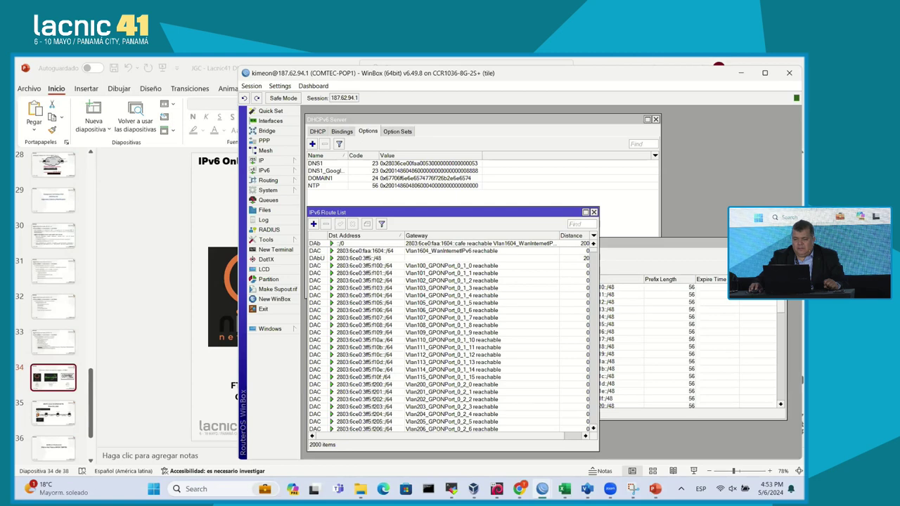
pyautogui.moveTo(563, 73); pyautogui.dragTo(536, 138)
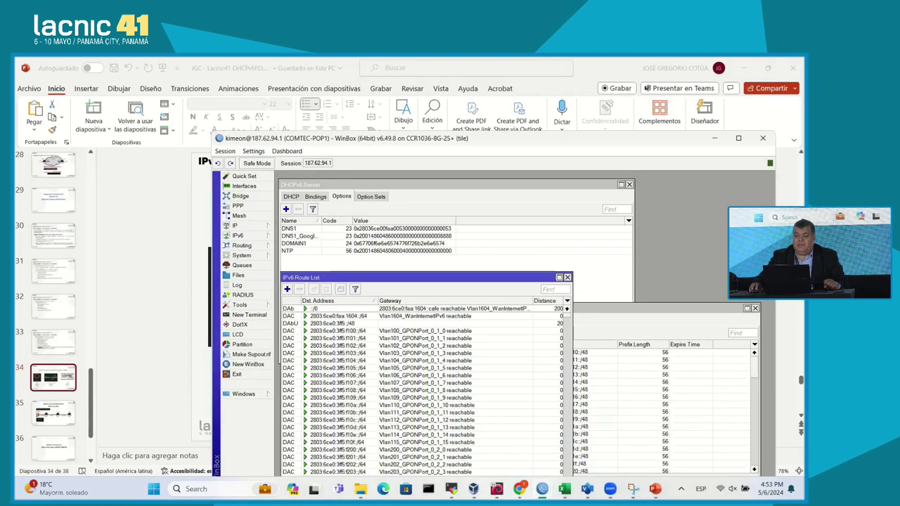
pyautogui.moveTo(396, 138); pyautogui.dragTo(373, 69)
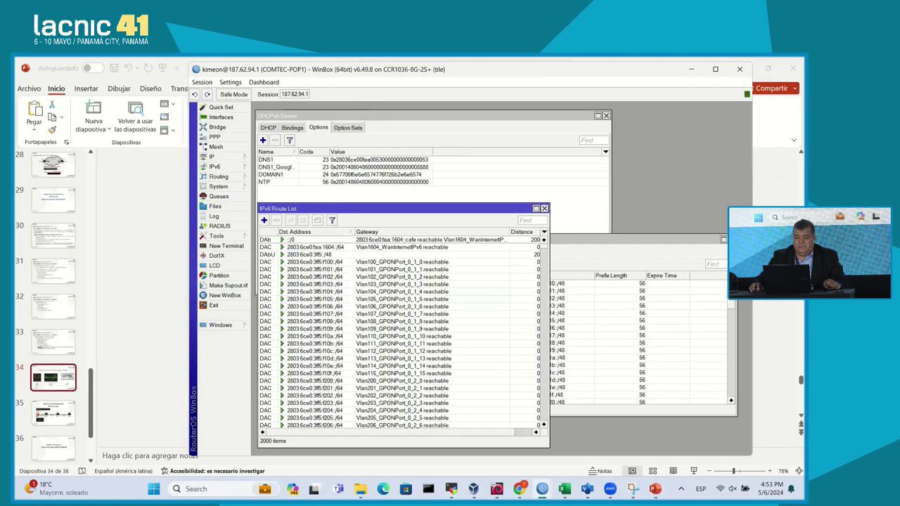
pyautogui.click(401, 314)
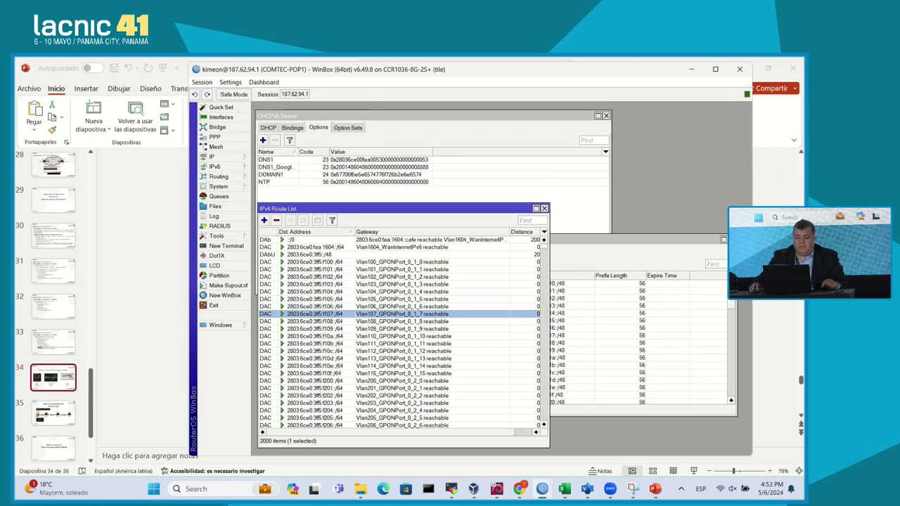
# Step: Review COMTEC-POP1's IPv6 pools with PoolIPv6_Slot1_Port5 highlighted, list its DHCPv6 servers, and minimize the session
pyautogui.click(633, 240)
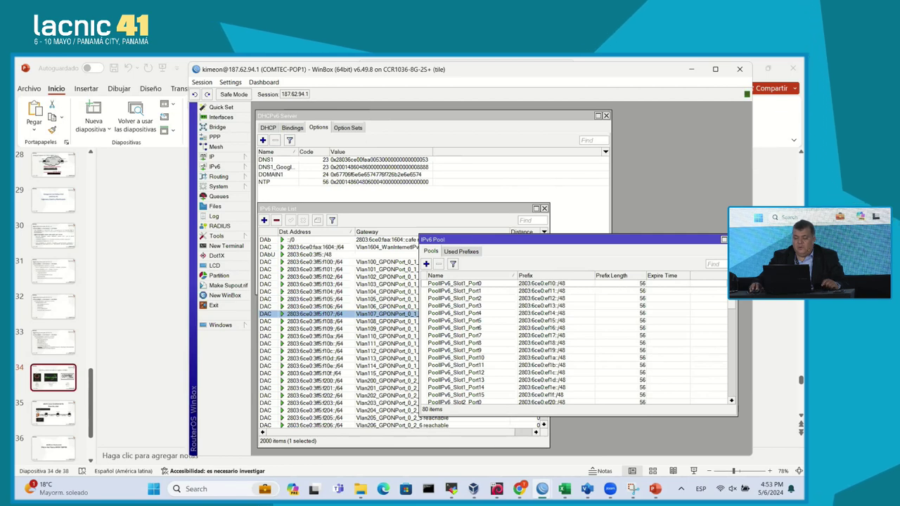
pyautogui.doubleClick(542, 321)
pyautogui.click(572, 269)
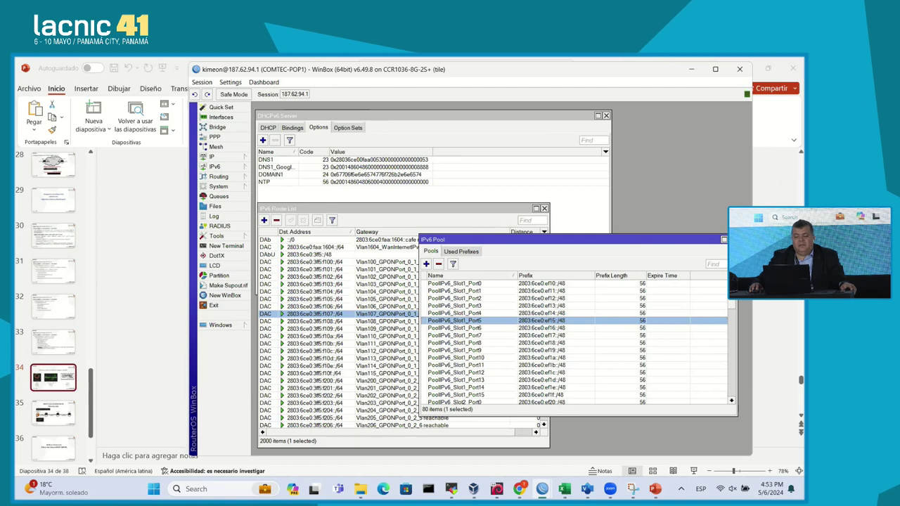
pyautogui.moveTo(573, 235); pyautogui.dragTo(573, 172)
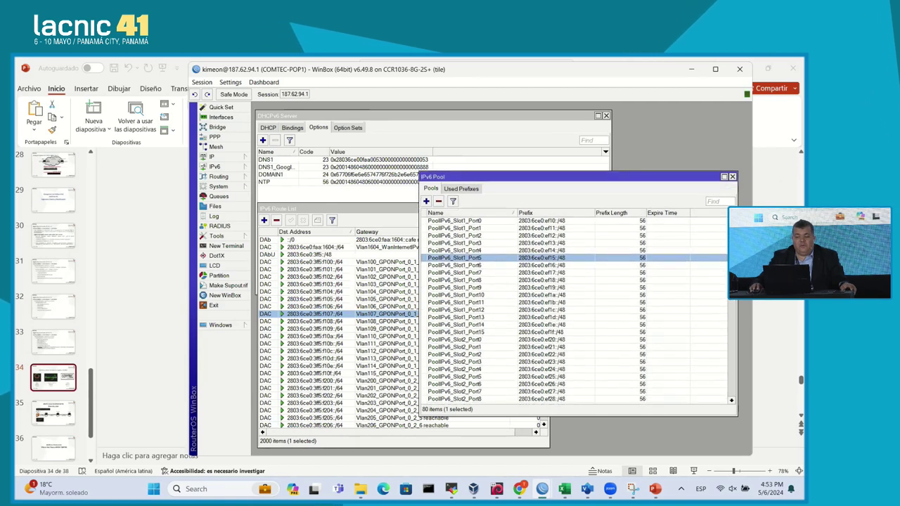
pyautogui.click(268, 128)
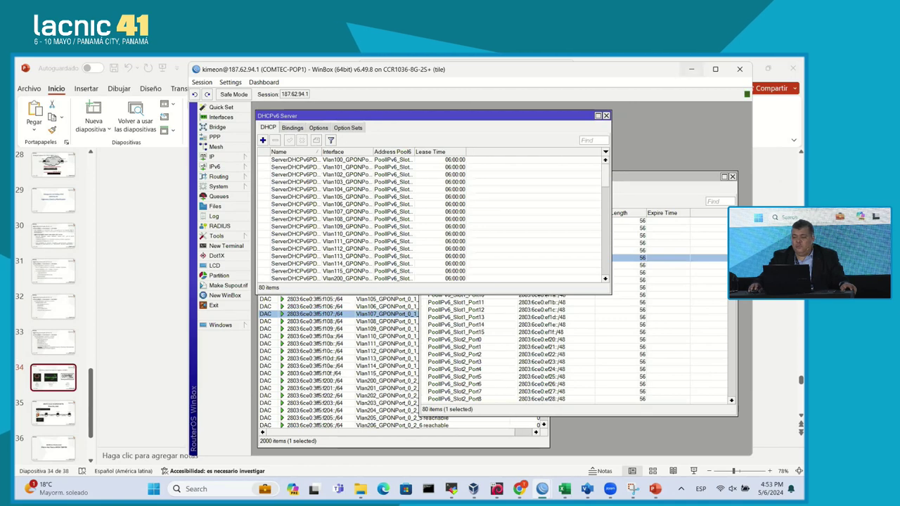
pyautogui.click(692, 69)
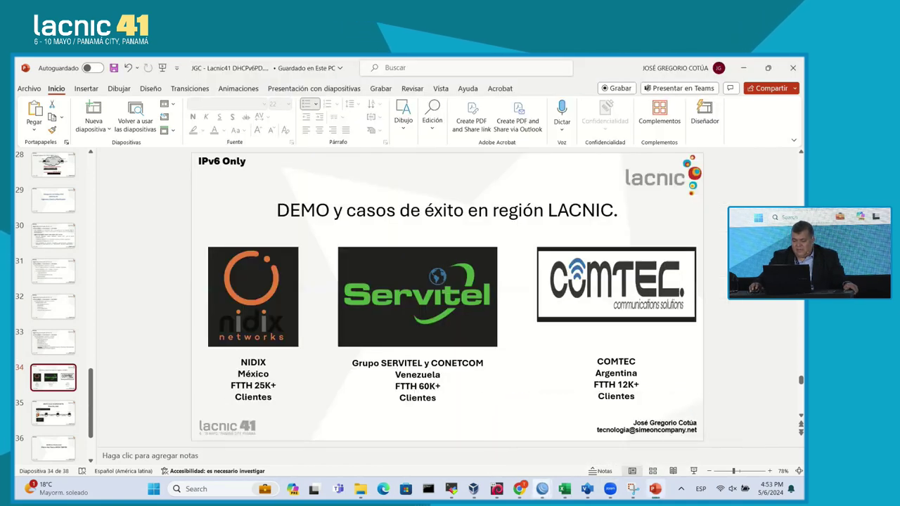
# Step: Bring up the NODO.VILLA.CCR2116 router session, dismissing its system note, and show its IPv6 route list maximized
pyautogui.click(542, 489)
pyautogui.click(589, 436)
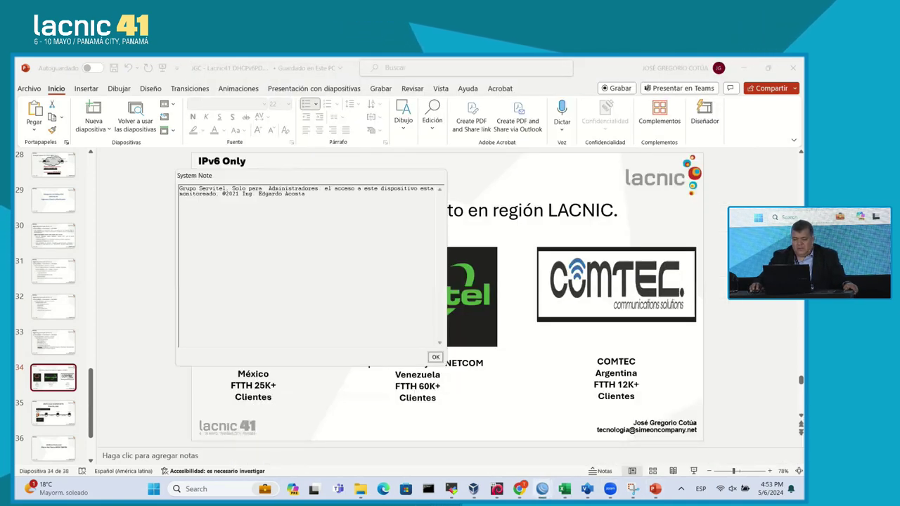
pyautogui.click(435, 357)
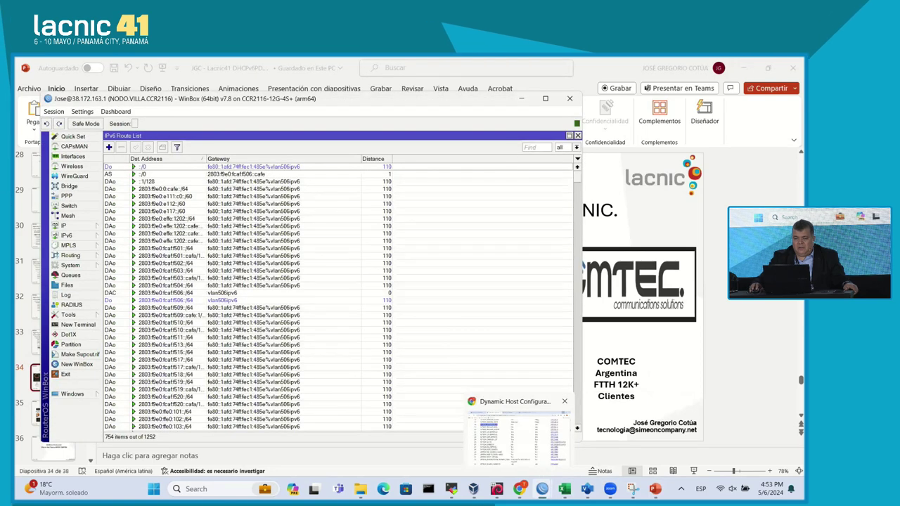
pyautogui.click(546, 99)
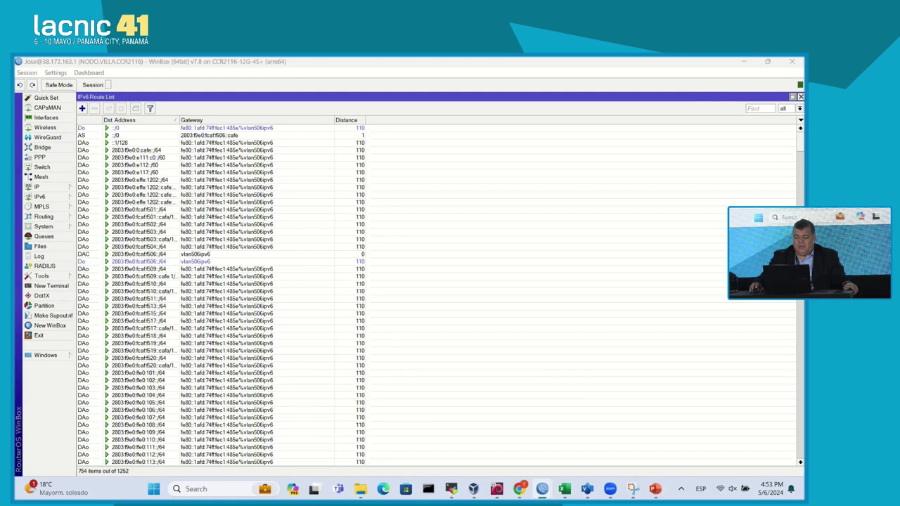
# Step: Switch to Chrome, look at the LACNIC 41 event lobby, and try to show the WAN settings of the ONU device webserver
pyautogui.moveTo(519, 488)
pyautogui.click(526, 445)
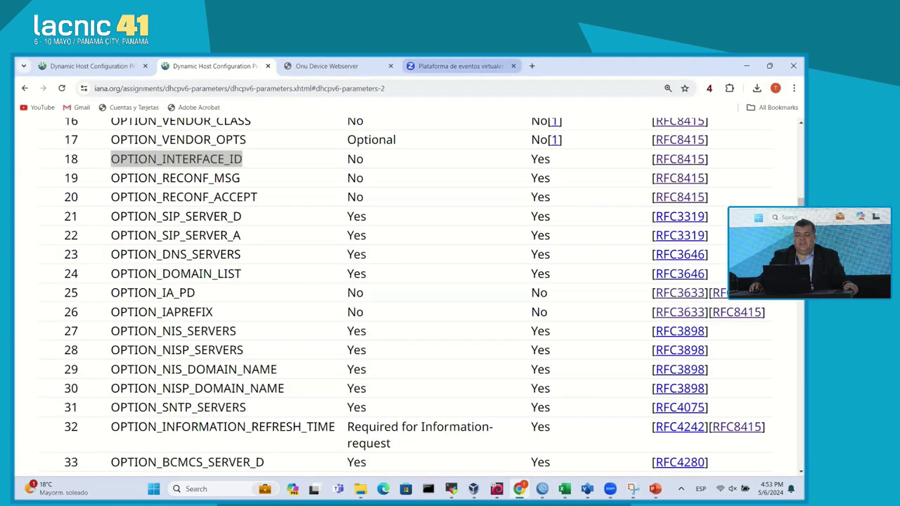
pyautogui.click(457, 65)
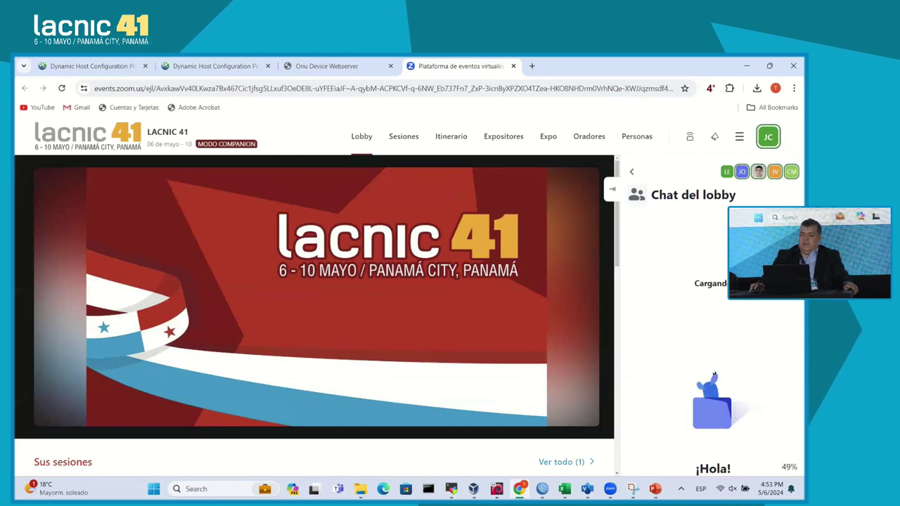
pyautogui.click(327, 66)
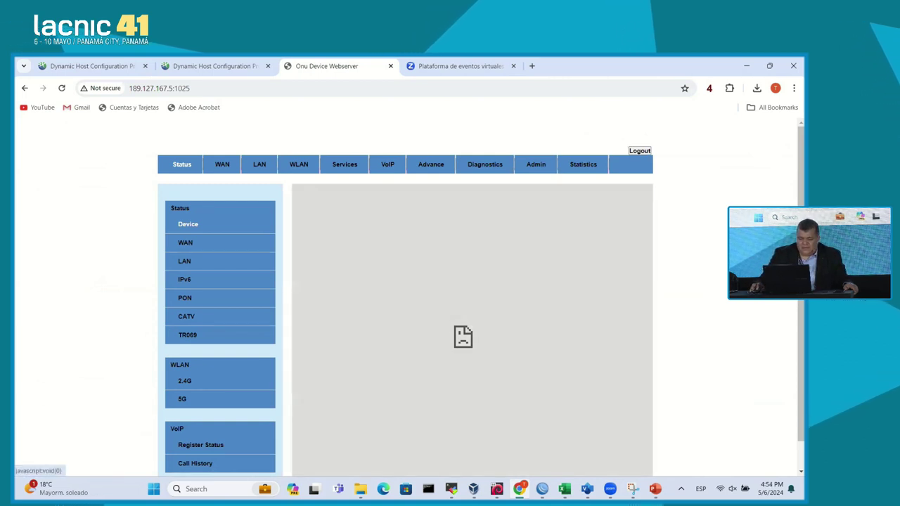
pyautogui.click(222, 163)
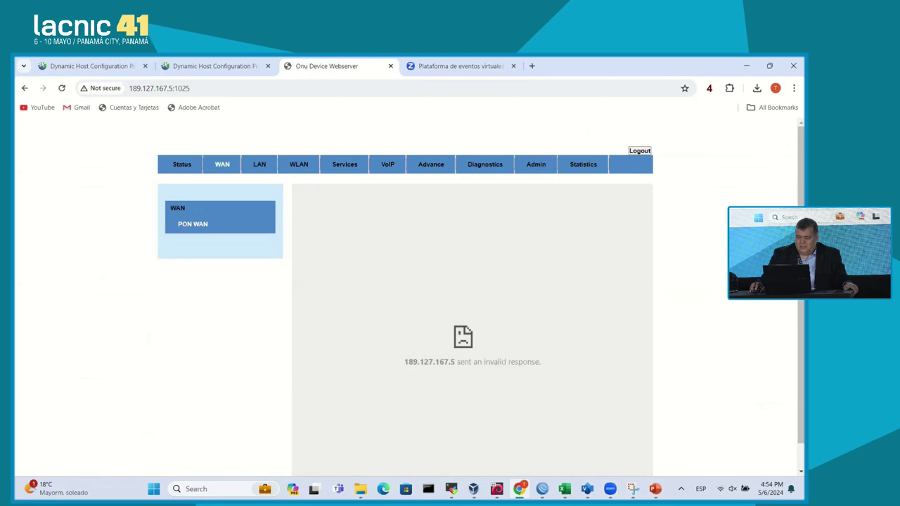
# Step: Return to WinBox, minimize the NODO.VILLA.CCR2116 session, and show the PowerPoint slide "DEMO Local de DHCPv6-PD Mikrotik y KEA"
pyautogui.click(542, 489)
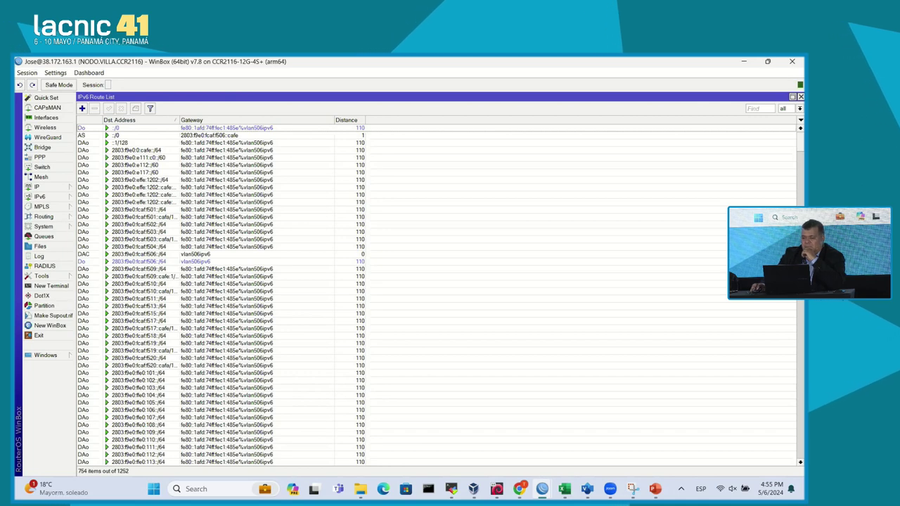
pyautogui.hotkey('alt', 'Tab')
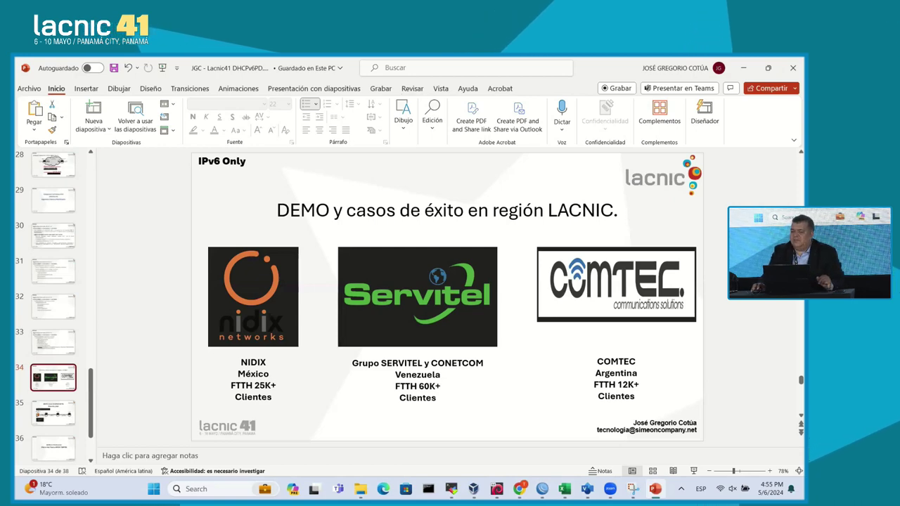
pyautogui.hotkey('alt', 'Tab')
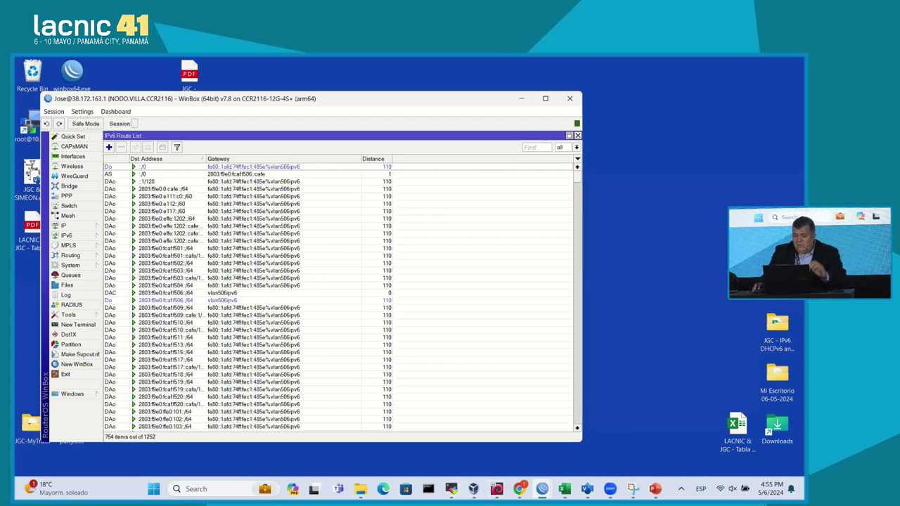
pyautogui.press('super+Down')
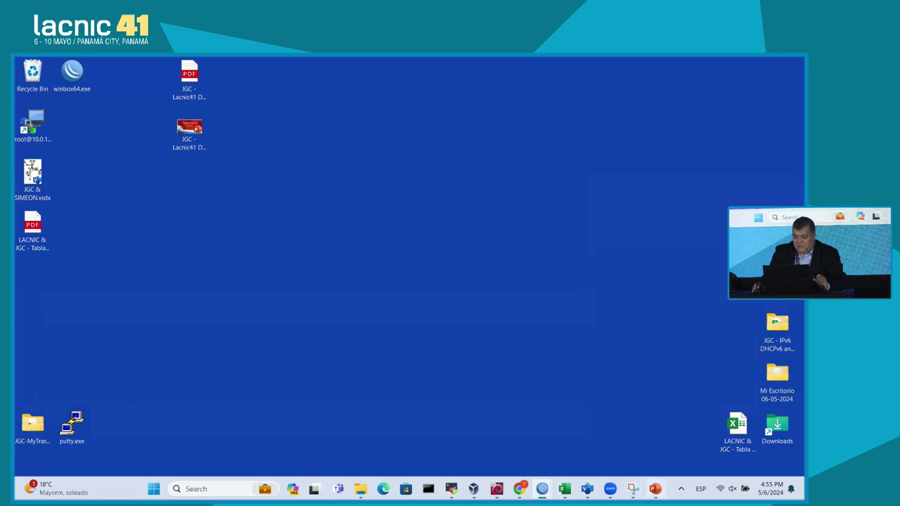
pyautogui.hotkey('alt', 'Tab')
pyautogui.press('Down')
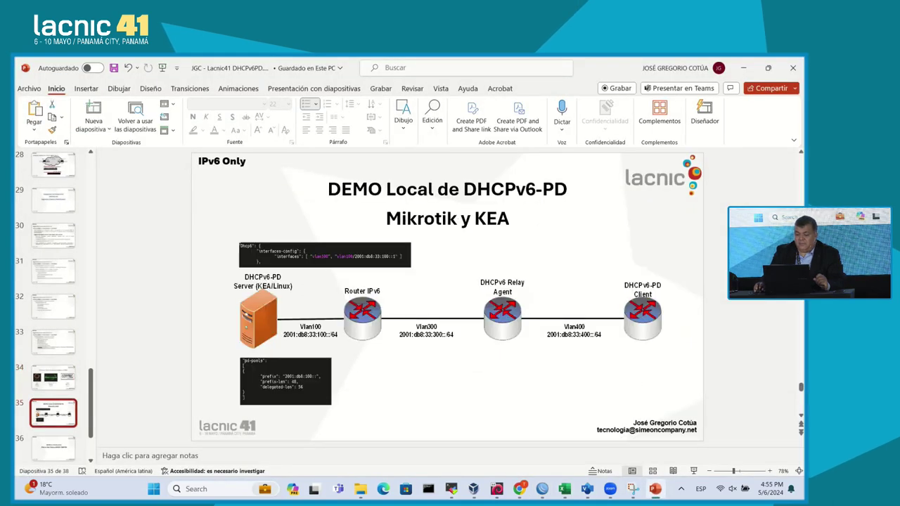